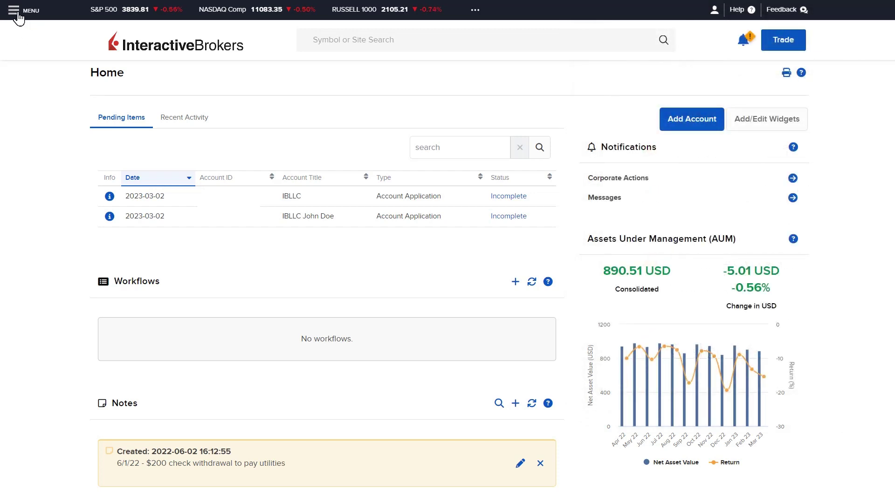
Step: Go to ESG Preferences under Administration & Tools in the portal menu
click(17, 14)
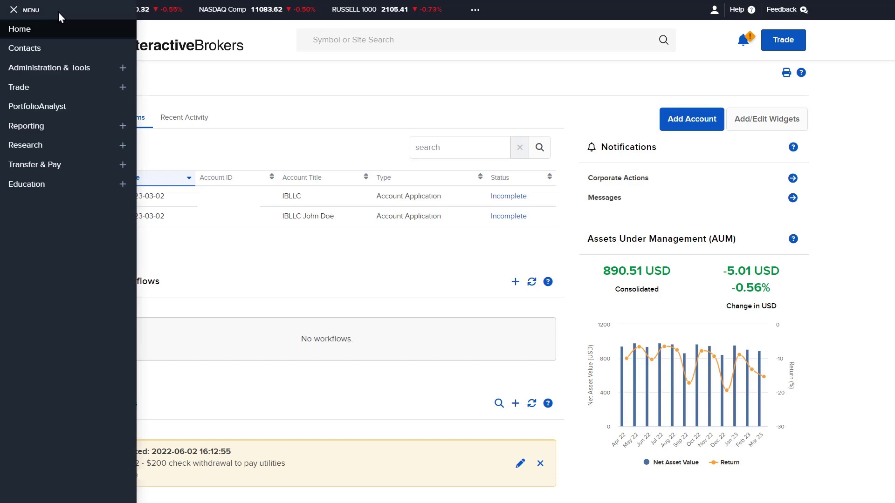
click(124, 75)
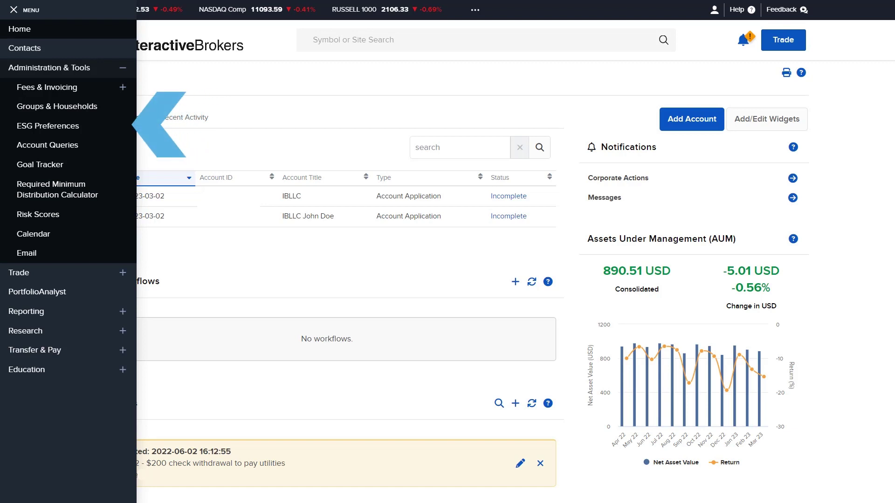
click(69, 125)
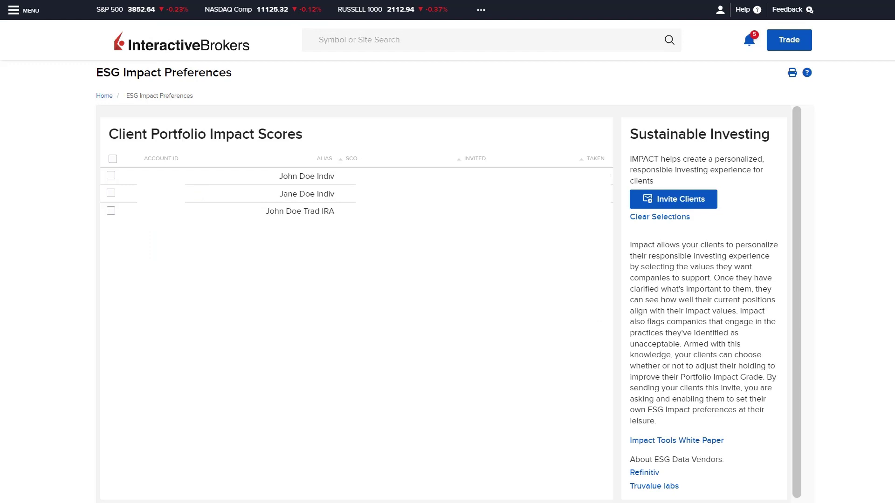
Step: Select a client to review the B and A impact scores with their invited and taken dates
click(110, 176)
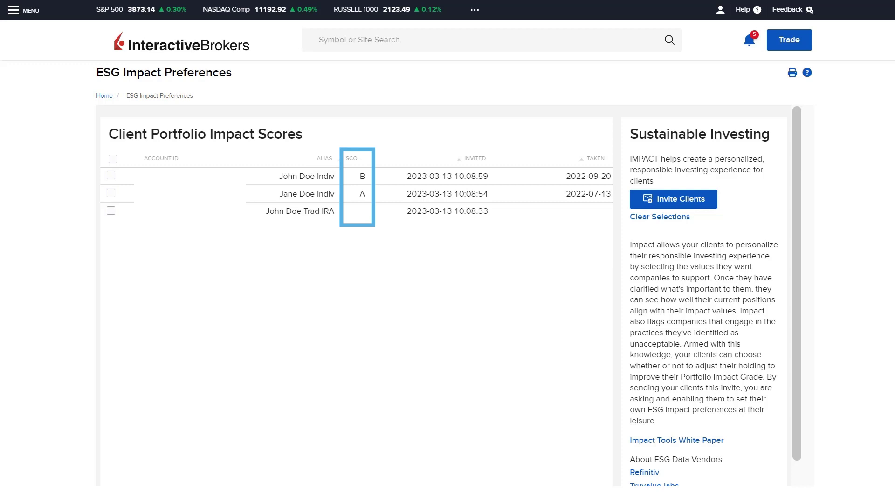
click(14, 11)
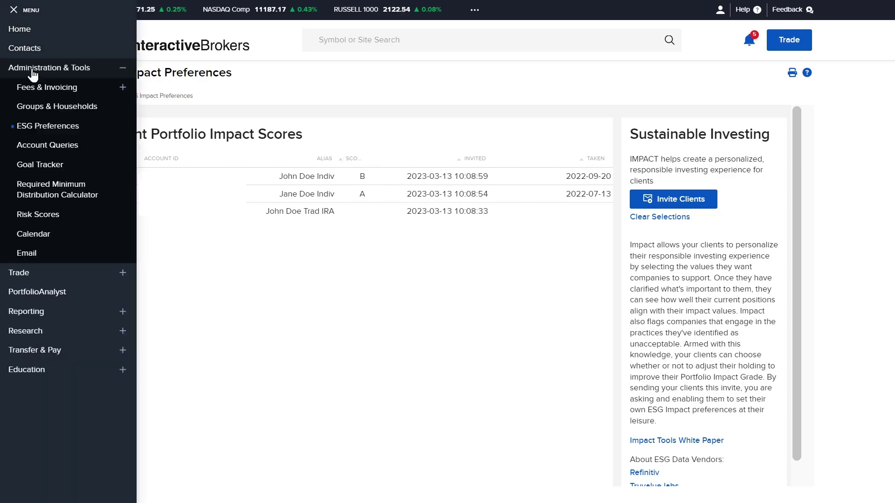
Step: Go to Account Queries with the saved RMD, Security Device and example queries, and start a new query
click(91, 150)
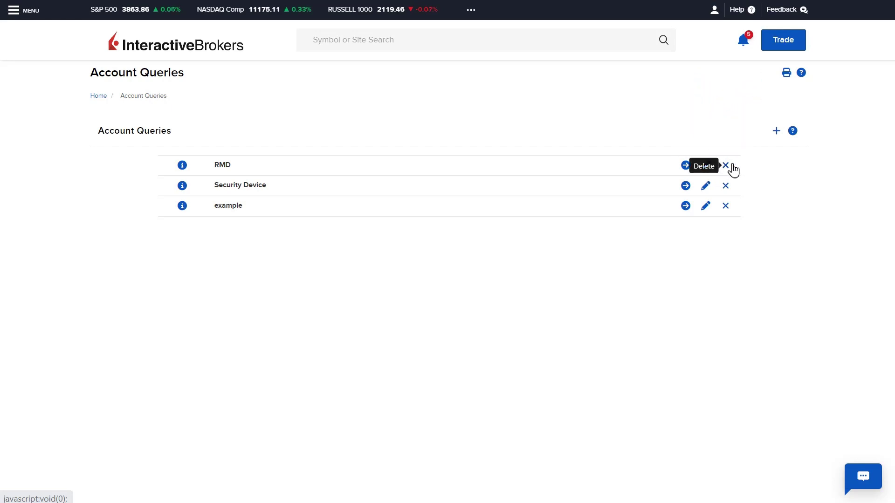
click(776, 132)
Step: Name the new query 'Querry' and limit Account Type to Individual, IRA and Joint
click(387, 199)
text(Query)
text(y)
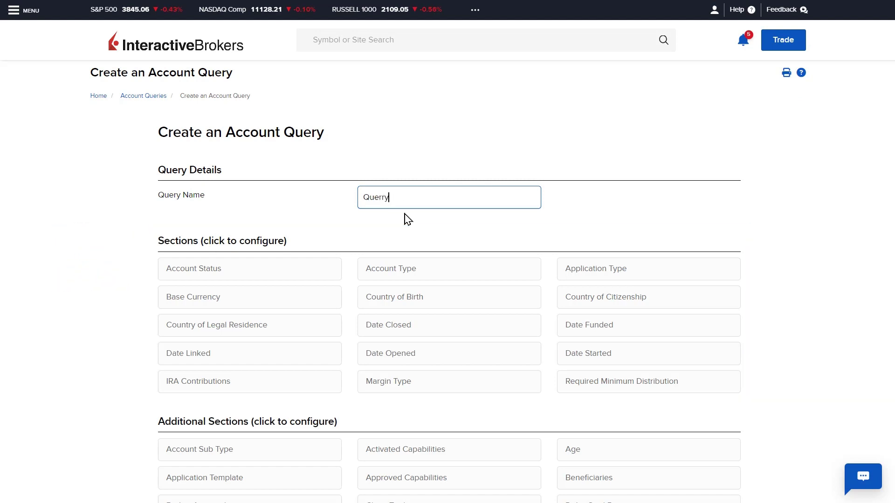
click(417, 231)
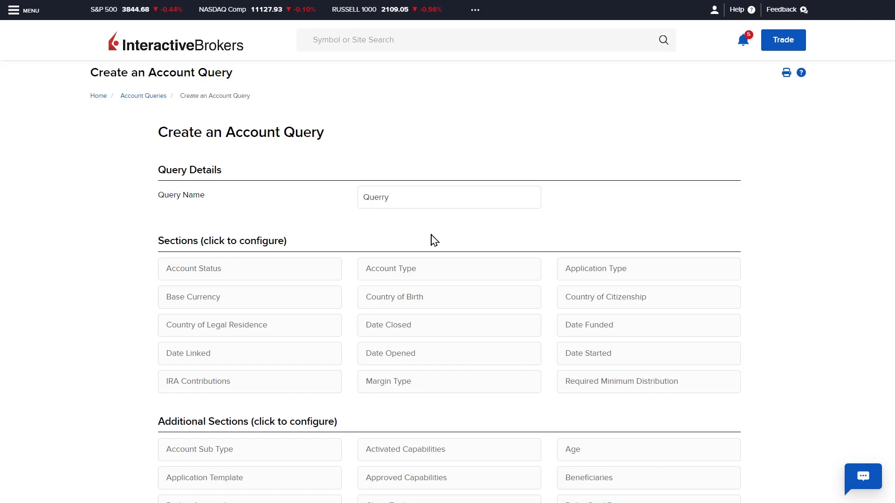
click(461, 273)
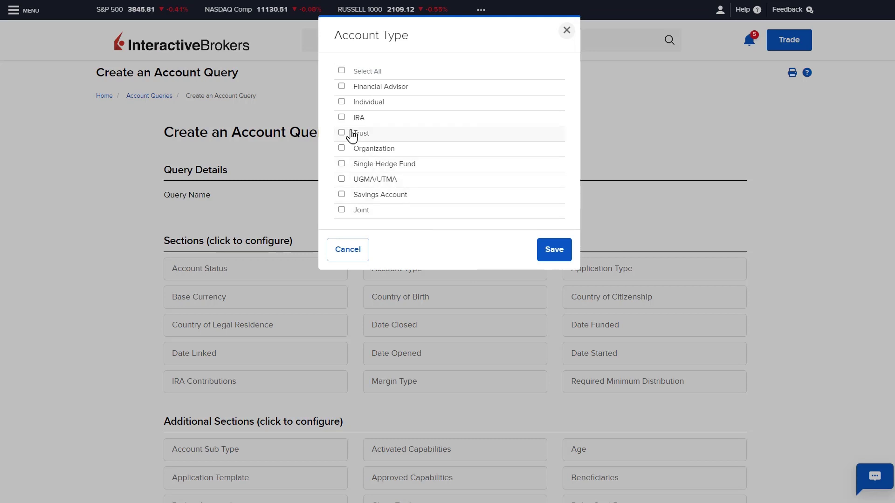
click(342, 116)
click(341, 102)
click(341, 210)
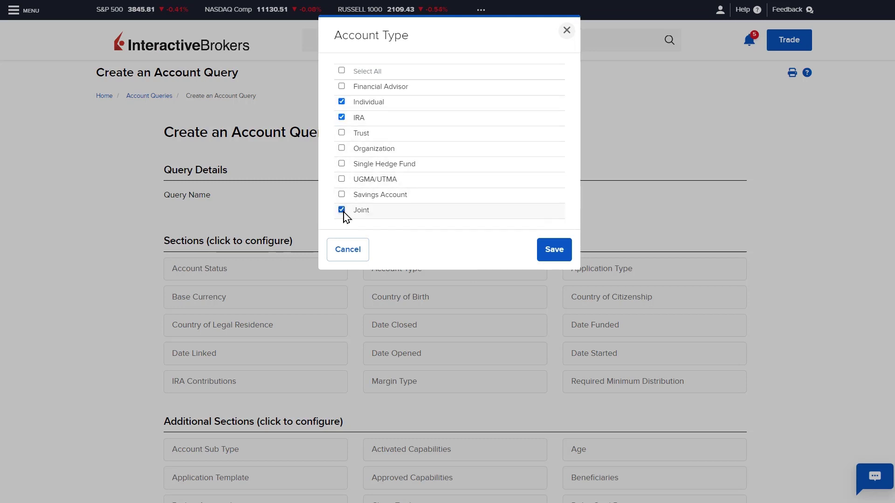
click(555, 250)
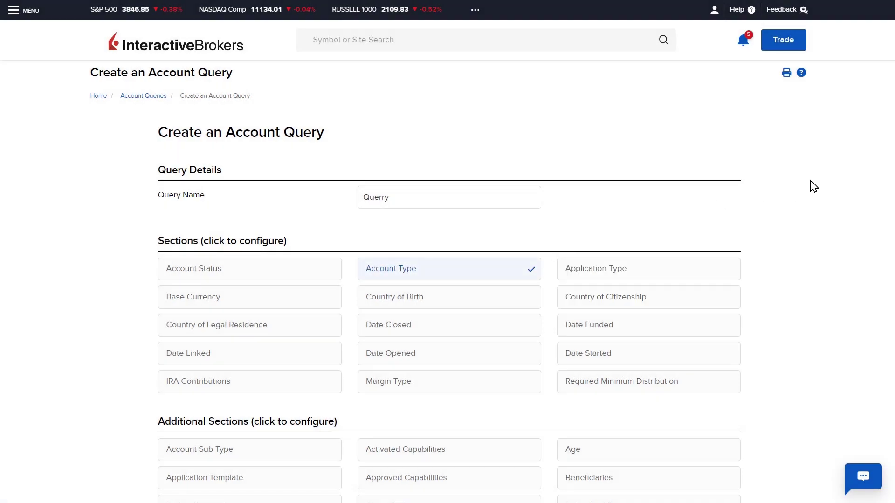
scroll(806, 188, down, 1)
scroll(807, 190, down, 1)
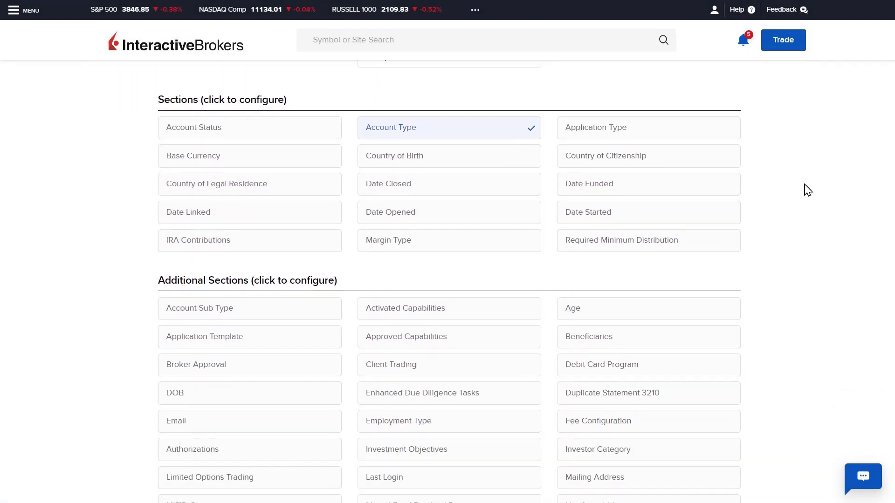
scroll(808, 191, down, 1)
scroll(808, 190, down, 1)
scroll(808, 190, down, 1)
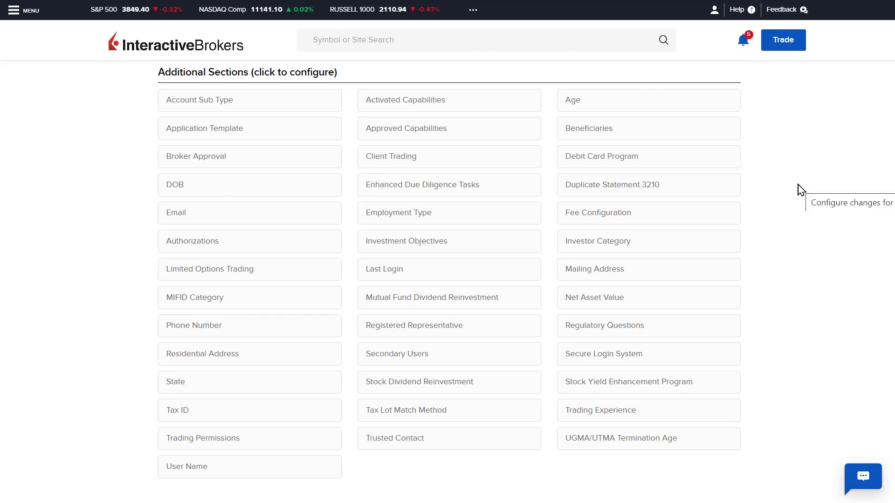
Step: Add the DOB, Tax Lot Match Method and Net Asset Value sections and continue to review
click(271, 191)
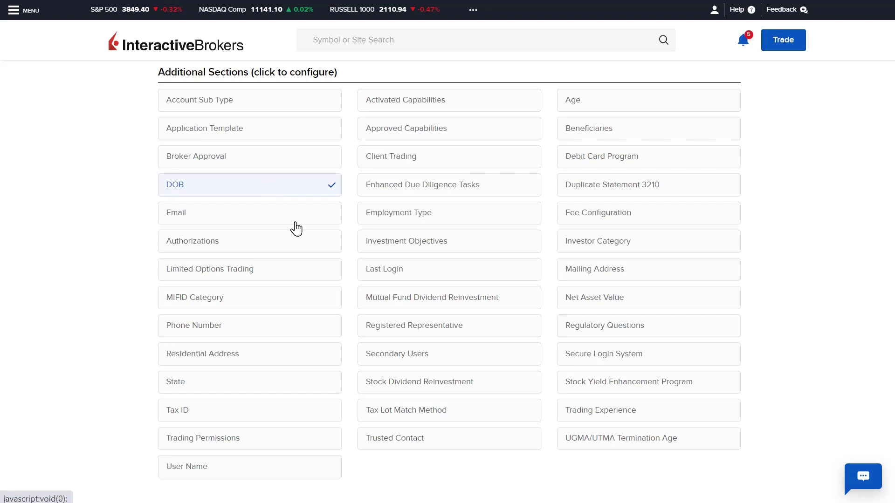
click(489, 413)
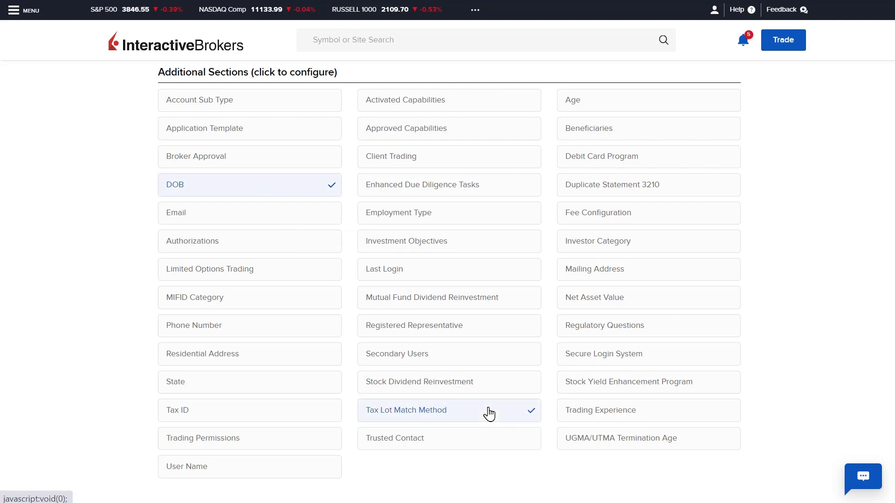
click(670, 302)
scroll(670, 302, down, 2)
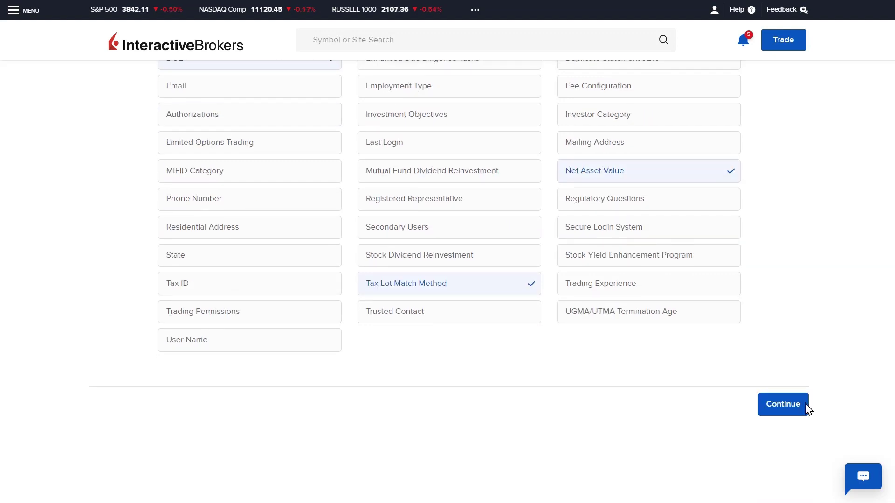
click(789, 407)
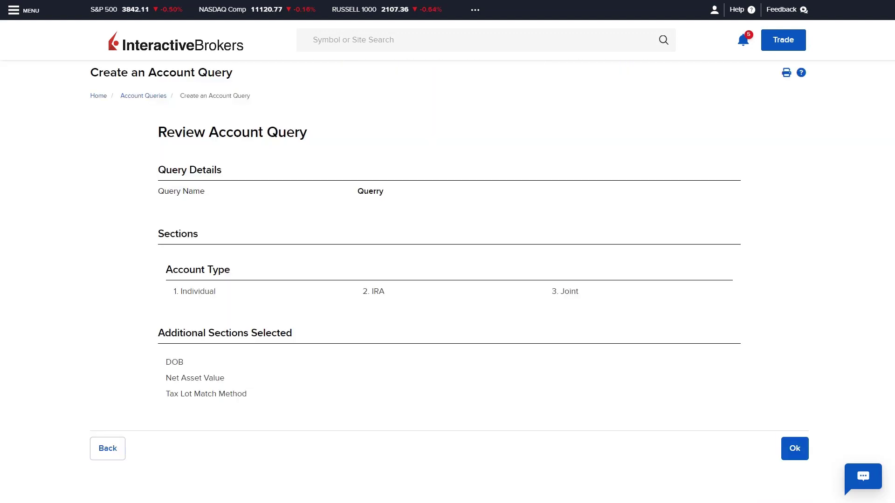
Step: Create the Querry query, view its DOB, NAV and FIFO results, then go to Goal Tracker
click(794, 448)
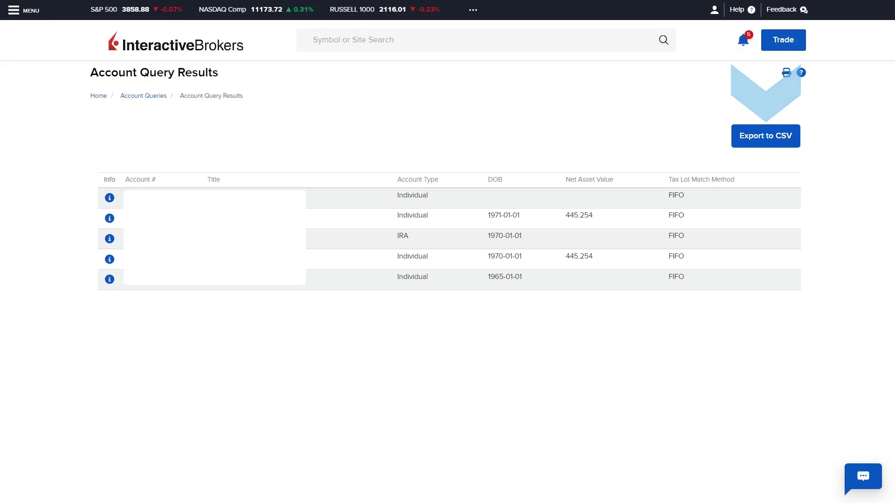
click(14, 10)
mouse_move(40, 164)
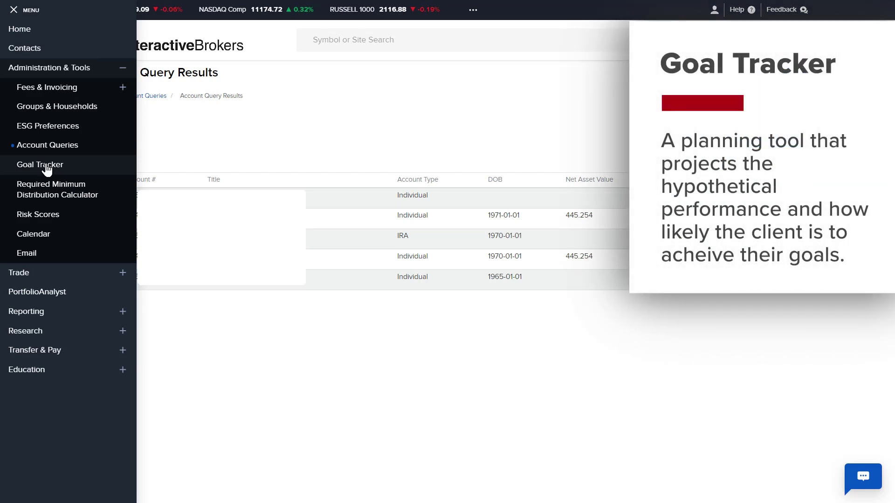
click(47, 170)
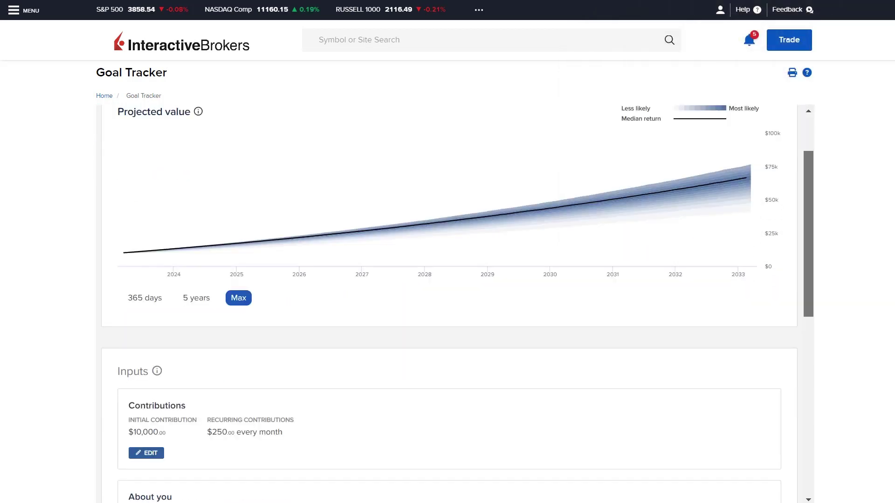
scroll(457, 306, down, 4)
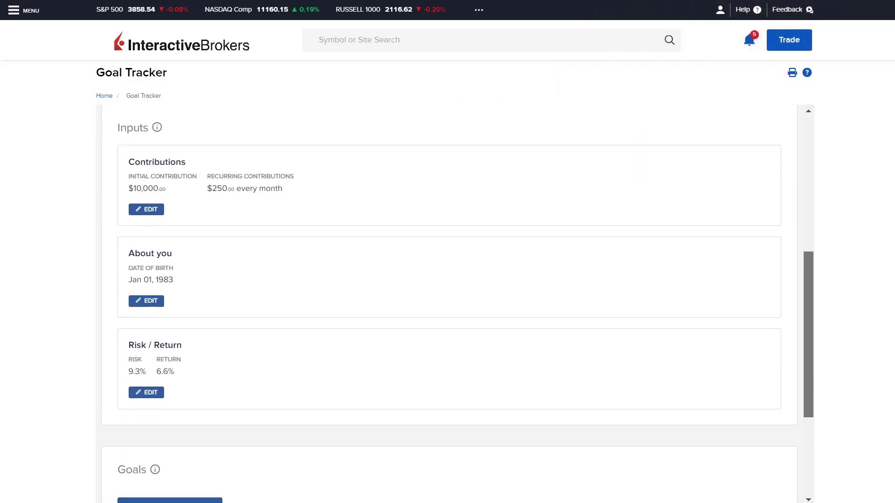
scroll(458, 305, down, 1)
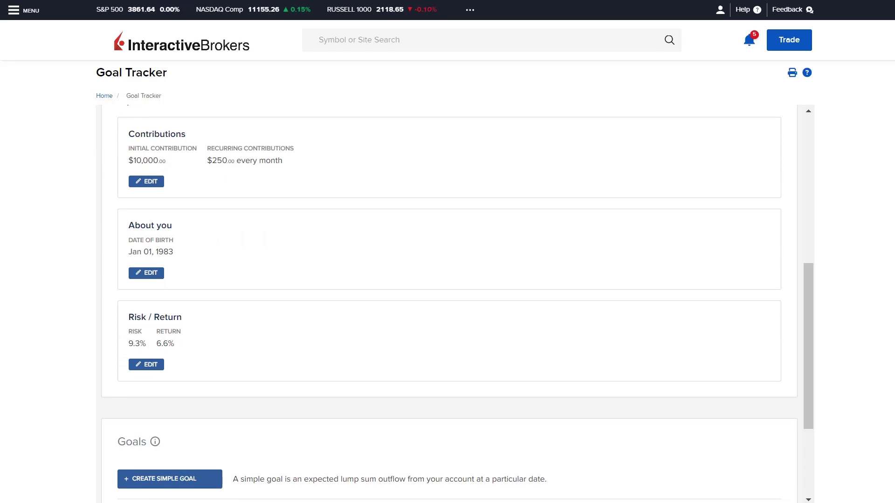
scroll(448, 300, up, 5)
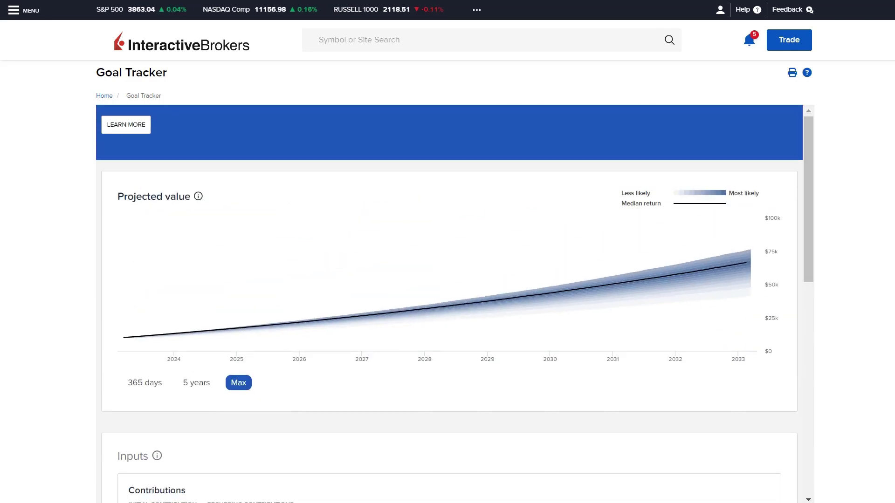
Step: Calculate a $42,194.09 RMD for $1,000,000 and birth date 01/14/1947, then go to Risk Scores
click(14, 11)
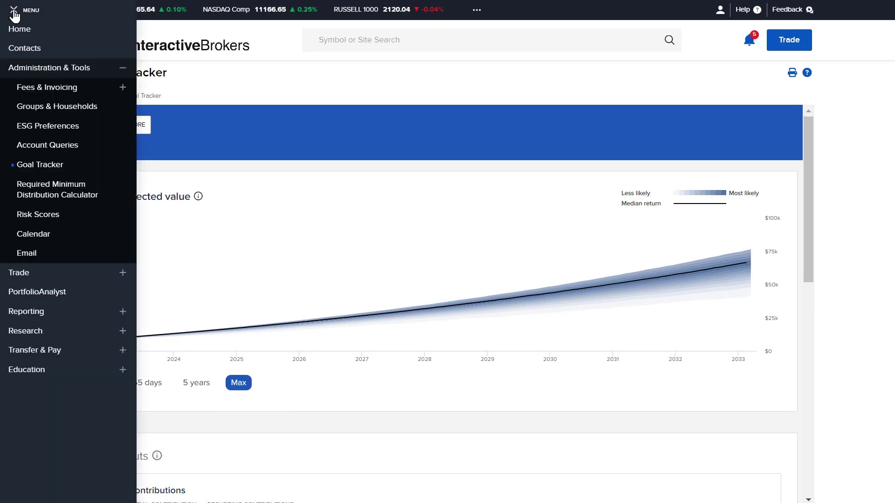
click(80, 191)
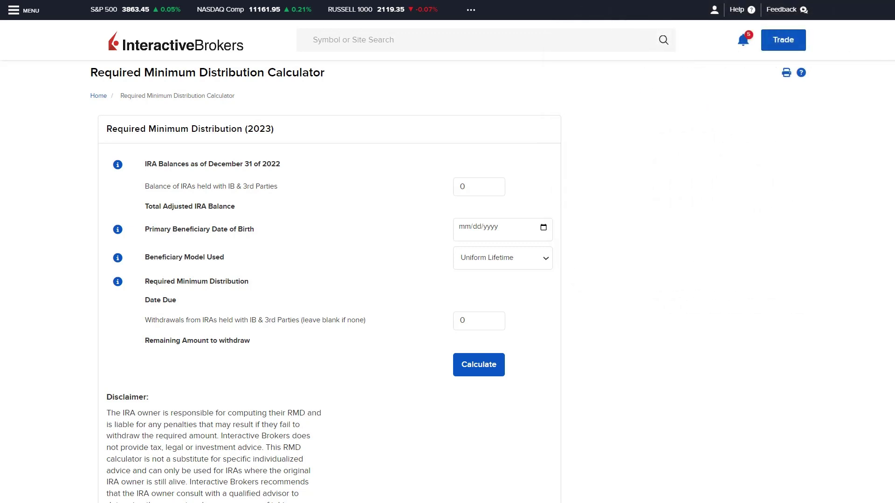
click(480, 183)
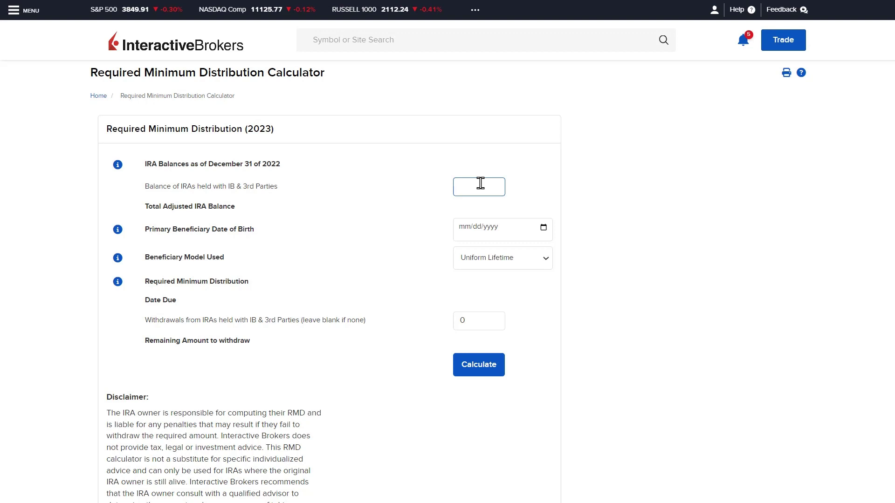
text(000000)
click(502, 224)
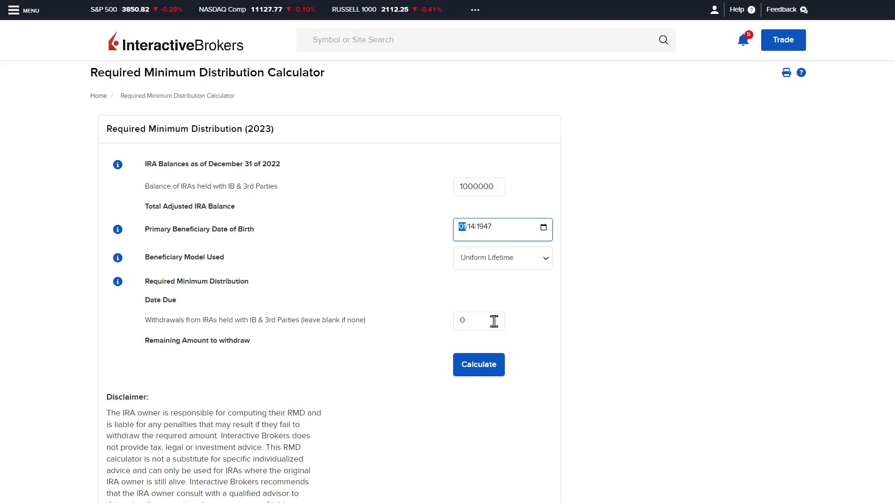
click(484, 370)
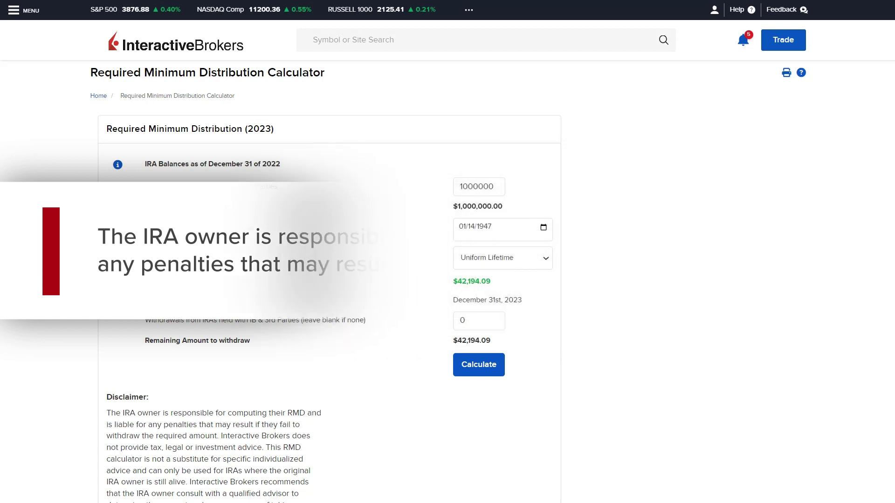
click(14, 10)
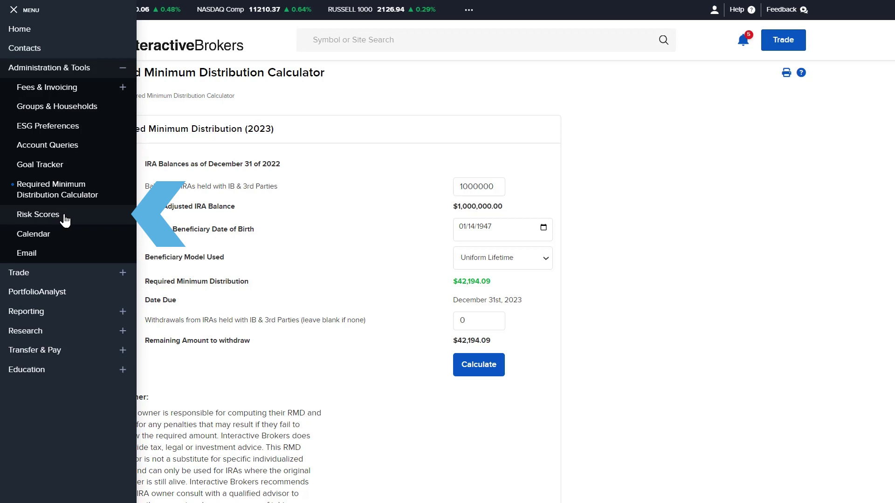
click(64, 220)
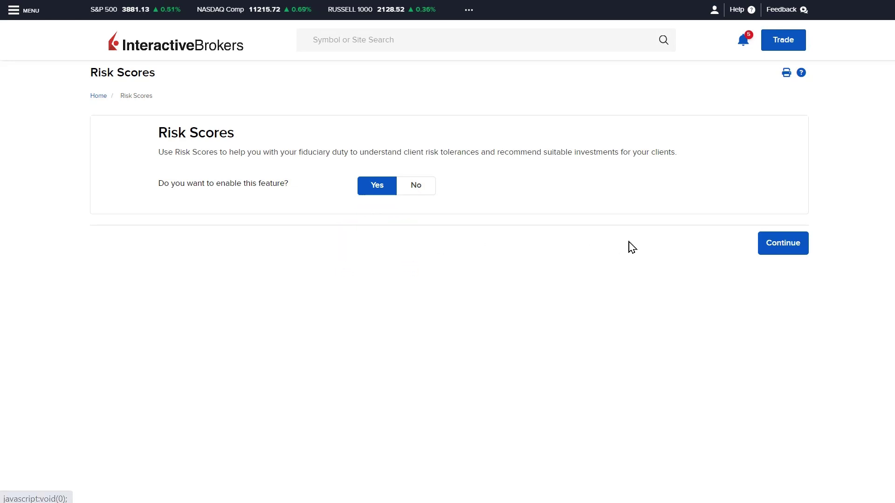
Step: Enable Risk Scores with Yes and expand the investment-percentage question to see its scores
click(758, 246)
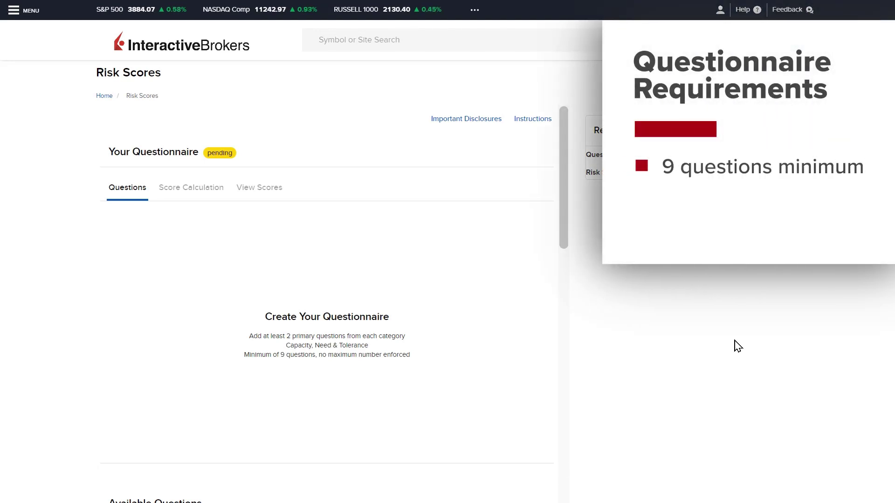
scroll(738, 346, down, 5)
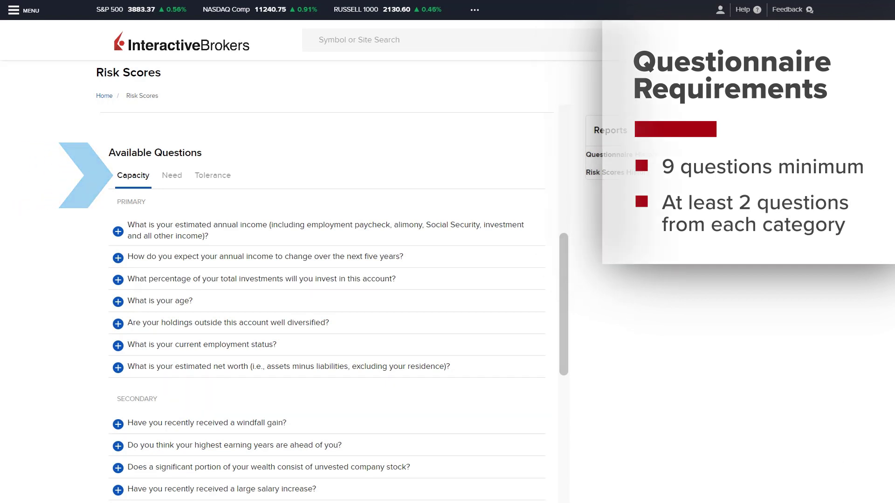
scroll(115, 294, down, 2)
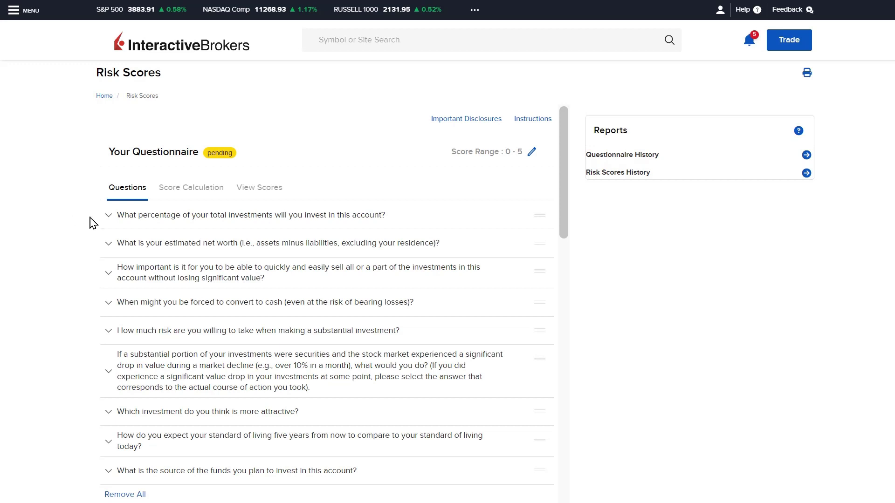
mouse_move(244, 215)
click(107, 219)
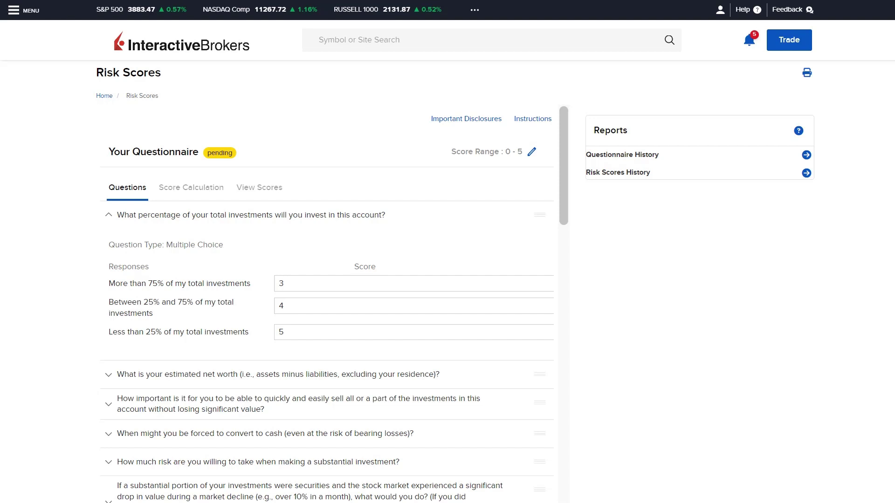
mouse_move(315, 215)
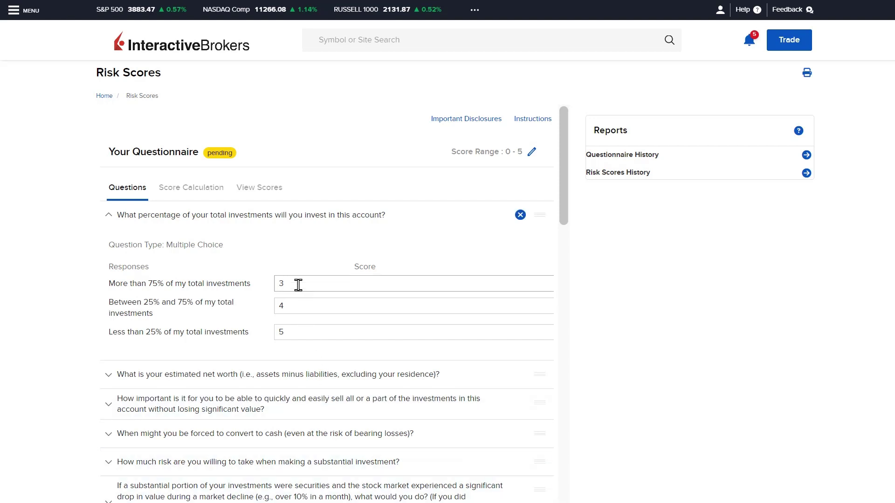
Step: Change the 'More than 75%' answer score from 3 to 2, leaving the 0–5 range unchanged
click(299, 285)
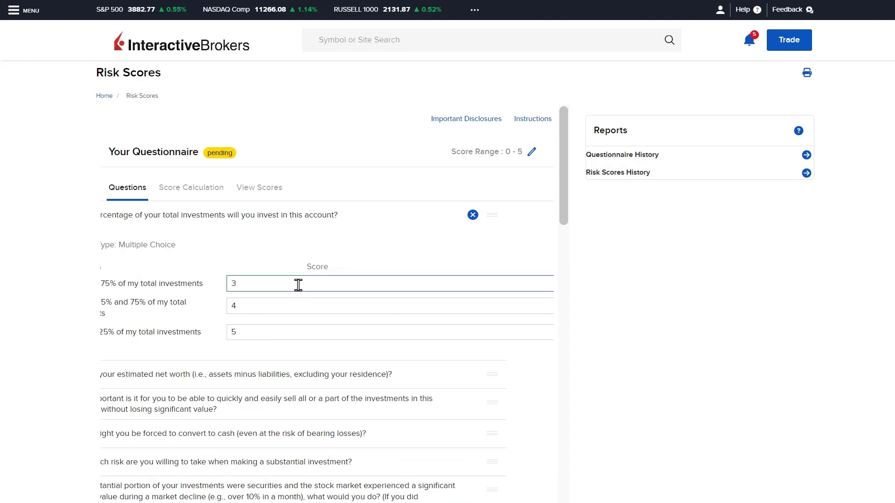
key(BackSpace)
text(2)
click(61, 299)
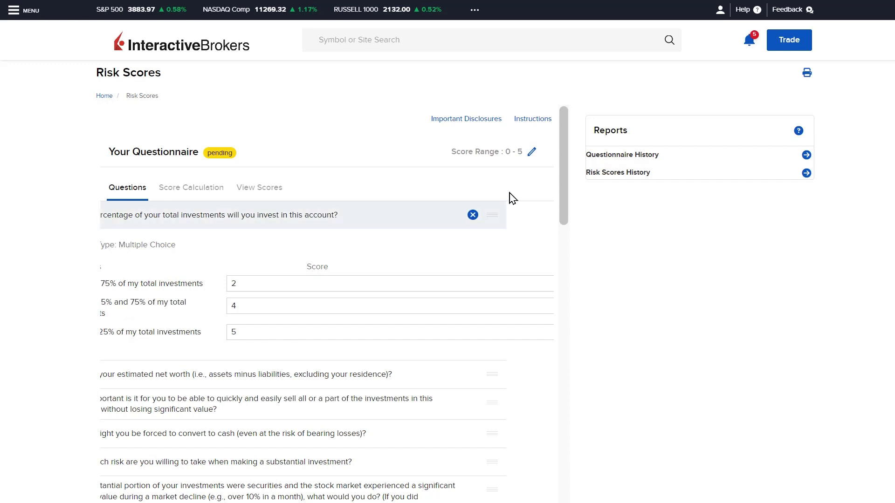
click(531, 153)
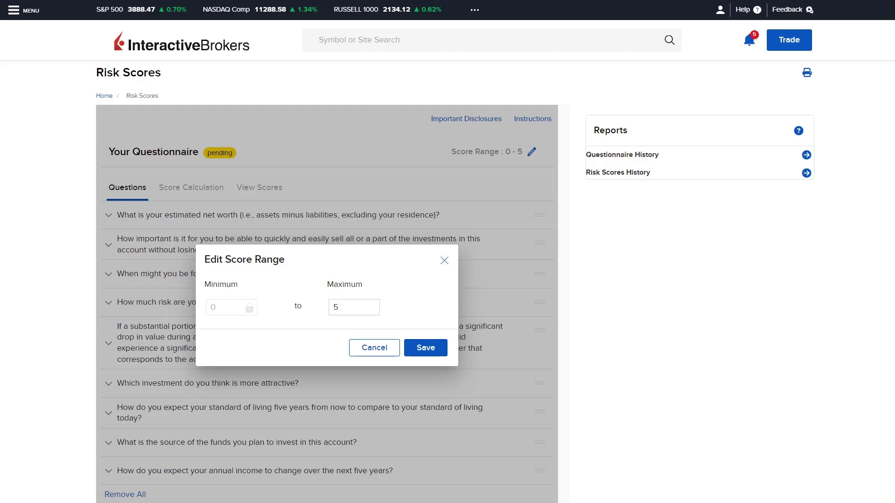
key(Return)
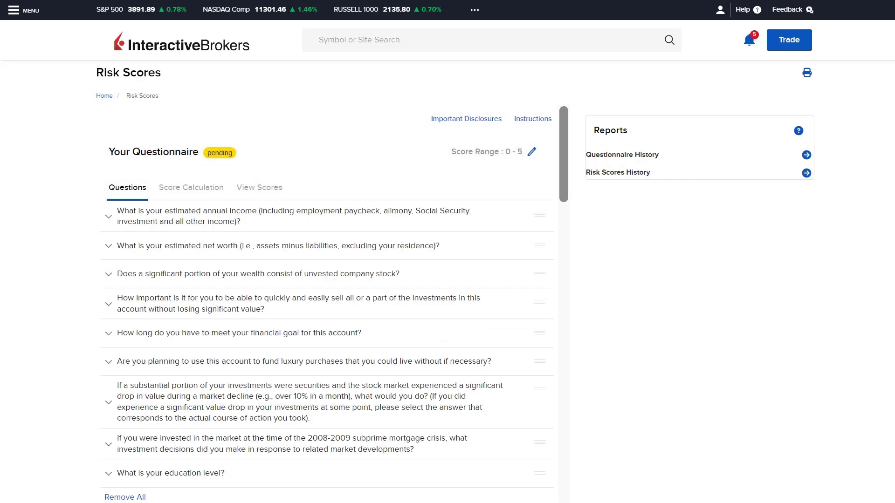
scroll(329, 301, down, 1)
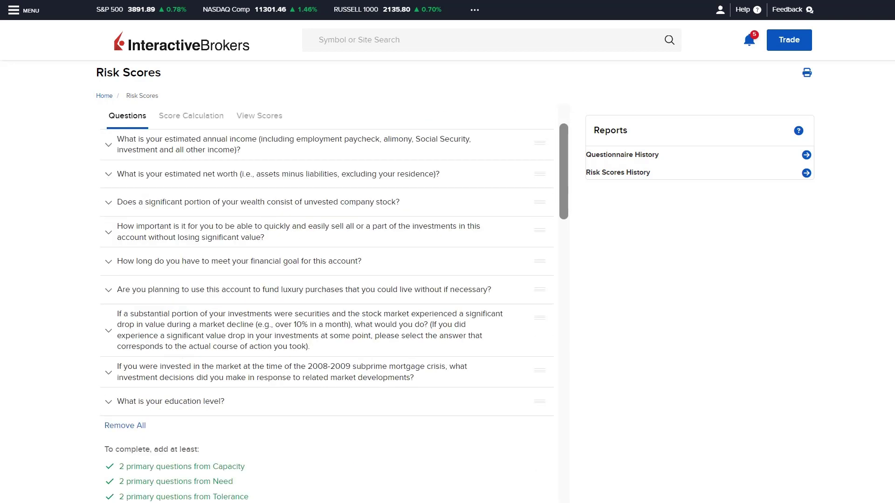
scroll(328, 300, down, 4)
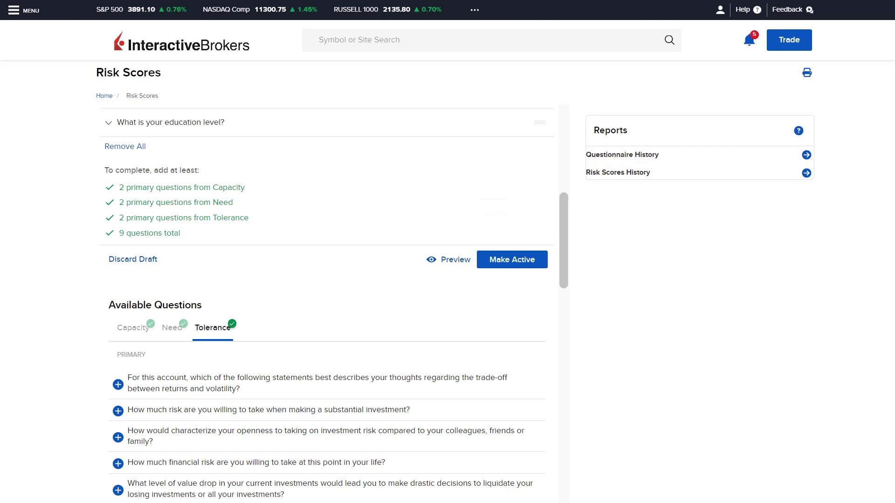
Step: Make the questionnaire Active and view the scores list for its three client accounts
click(517, 262)
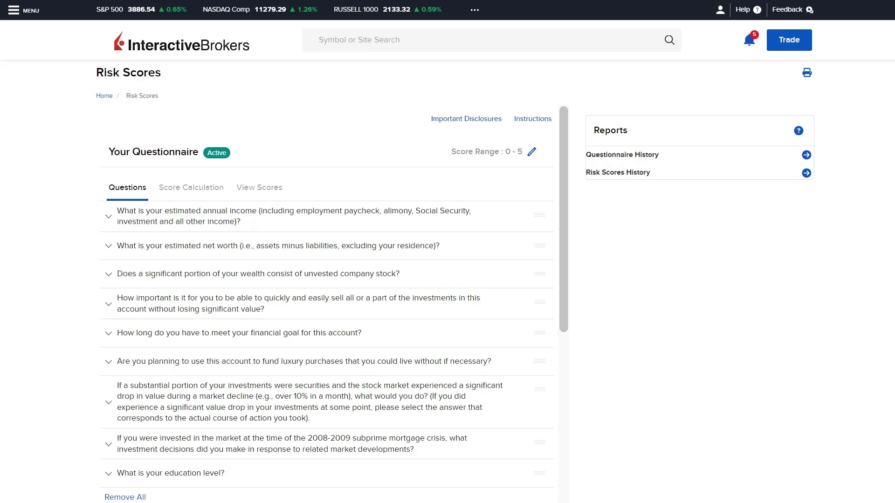
click(266, 189)
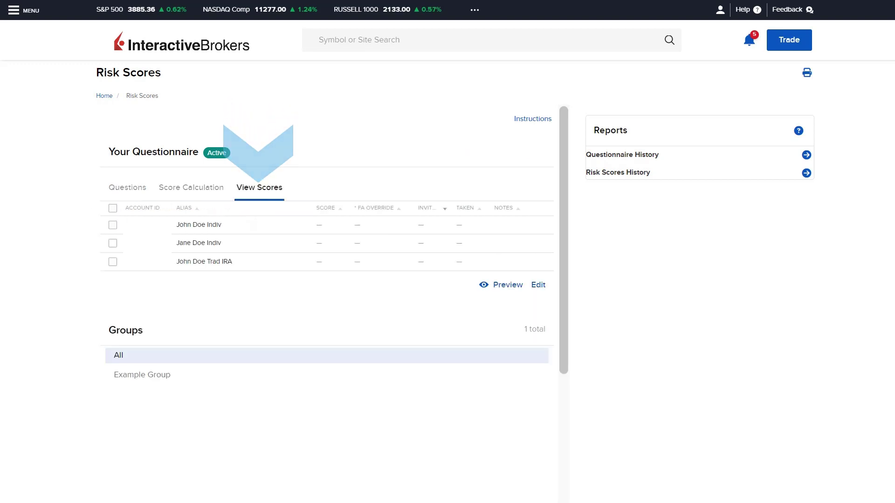
Step: Select the John Doe Indiv account in View Scores and send it the risk-questionnaire invitation
click(113, 226)
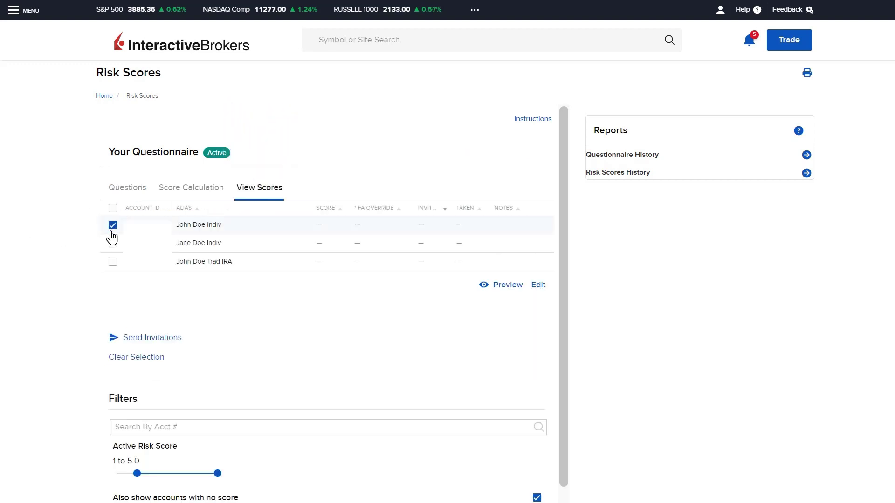
click(155, 338)
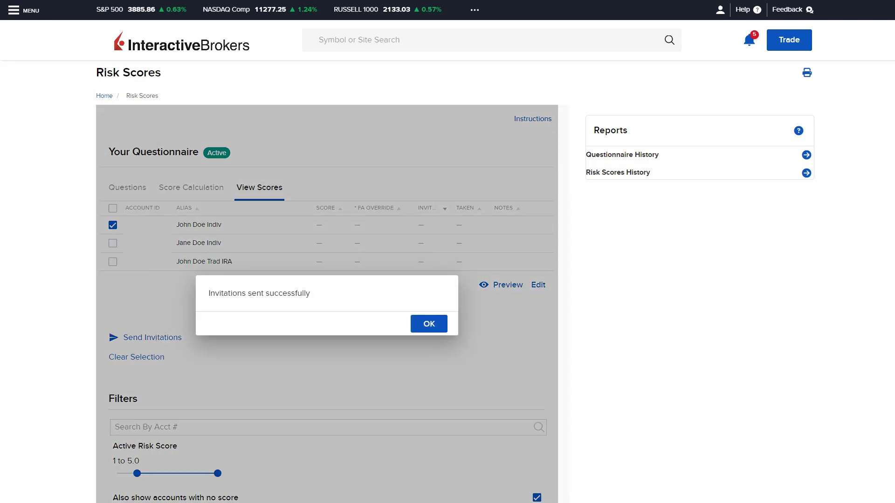